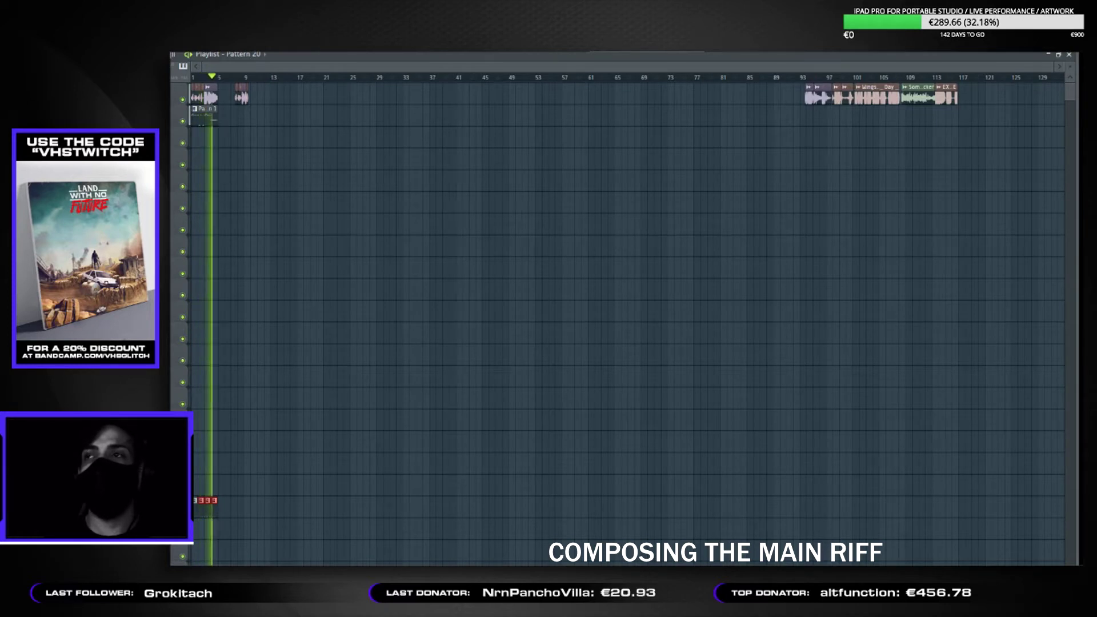
# - Play back the riff and drum sections, moving the Sylenth1 window aside and closing it to clear the playlist
pyautogui.press('space')
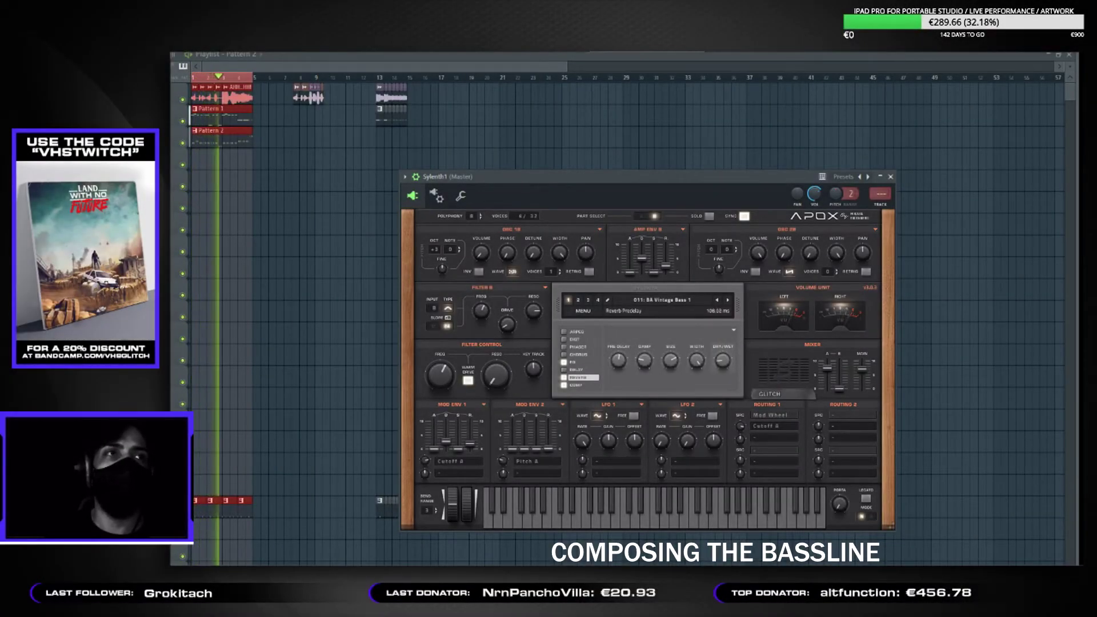
pyautogui.moveTo(476, 343); pyautogui.dragTo(694, 327)
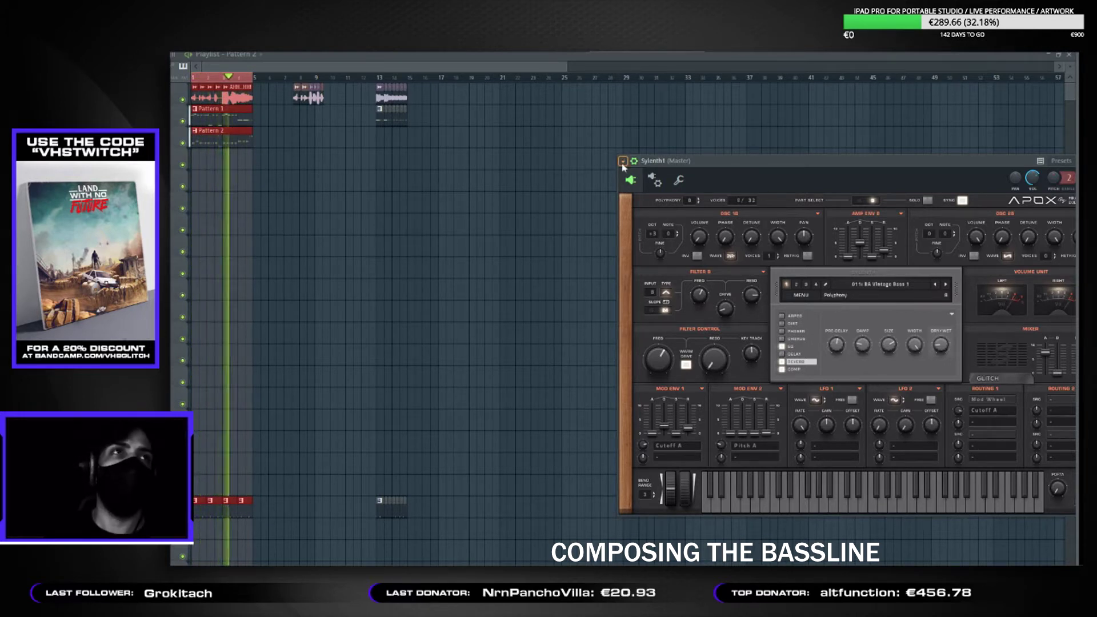
pyautogui.press('Escape')
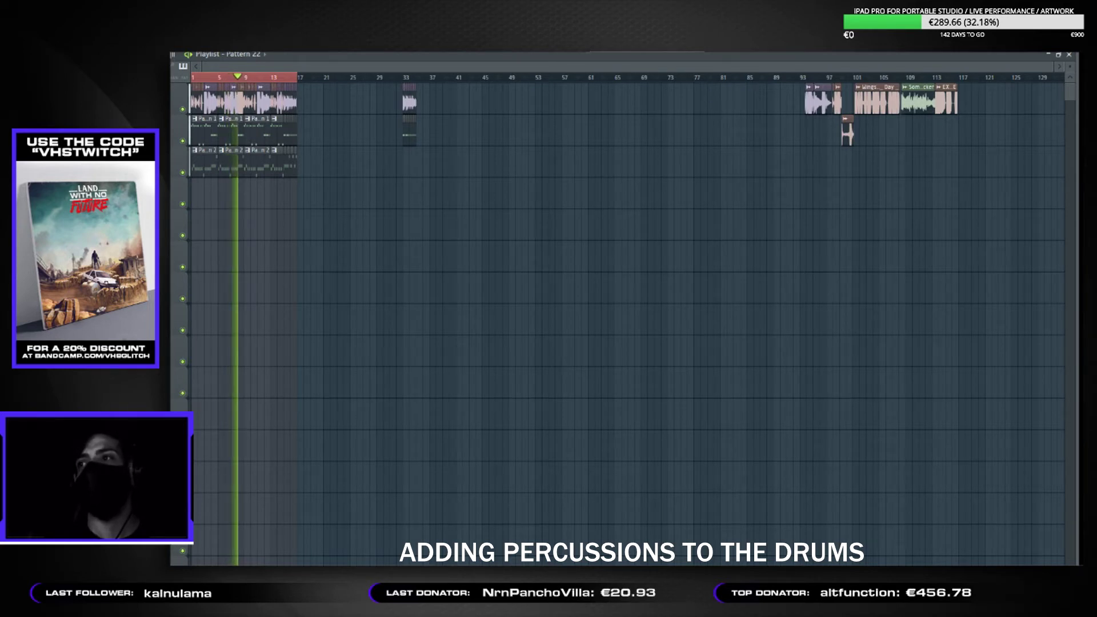
pyautogui.press('space')
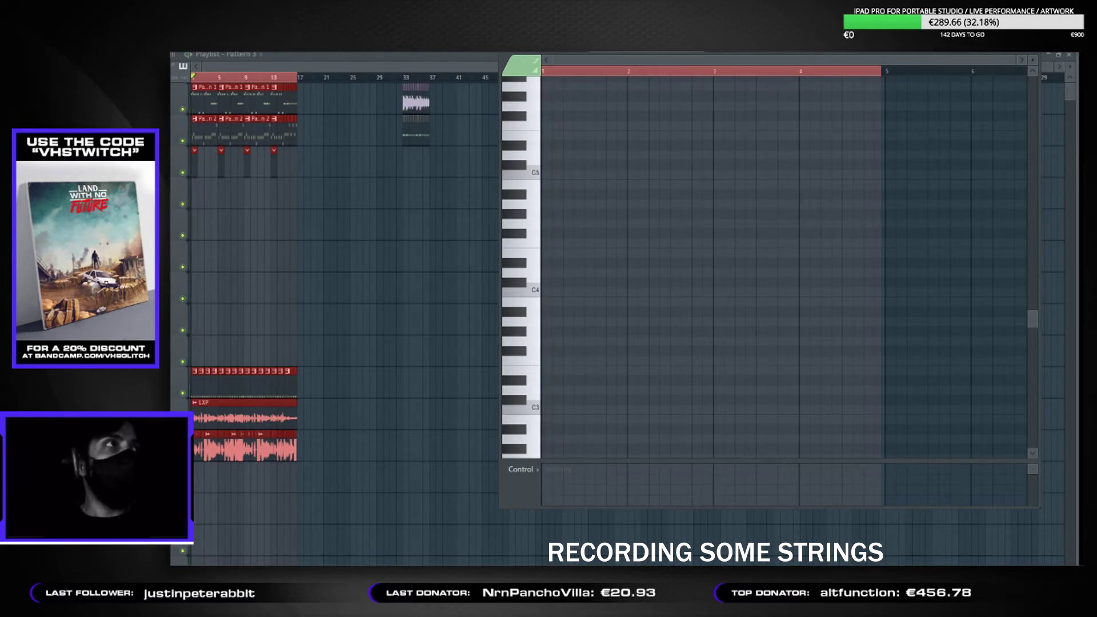
# - Delete the three Pattern 3 clips at bars 5, 9 and 13, keeping only the one at bar 1
pyautogui.rightClick(274, 163)
pyautogui.rightClick(247, 163)
pyautogui.rightClick(220, 163)
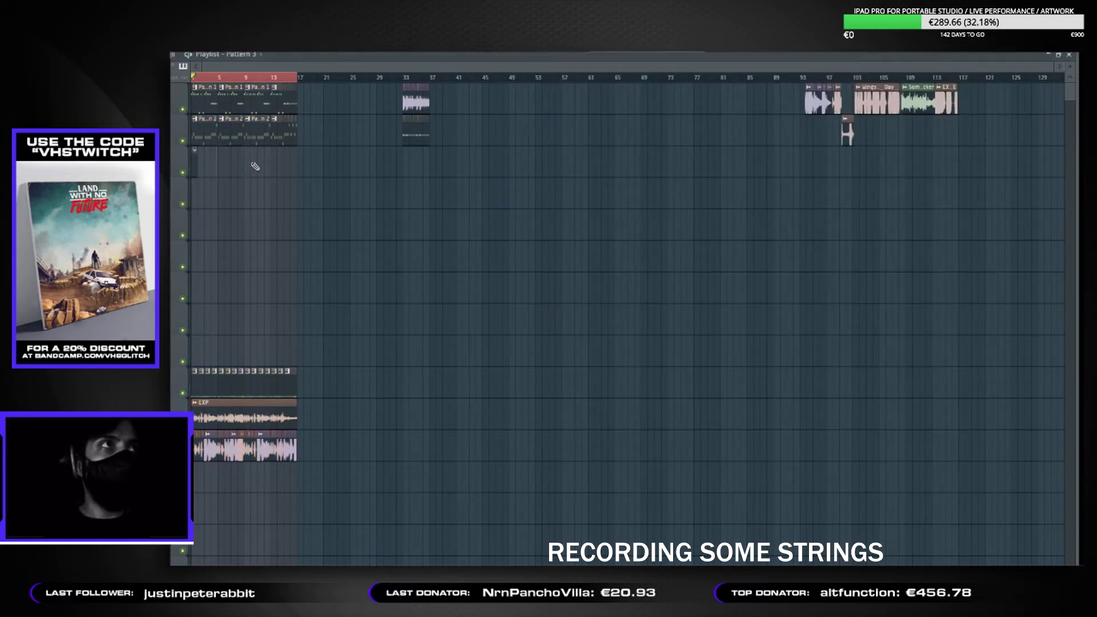
# - Record the strings into Pattern 3 along with the loop and repeat the Pattern 3 clip at bars 9 and 13
pyautogui.press('space')
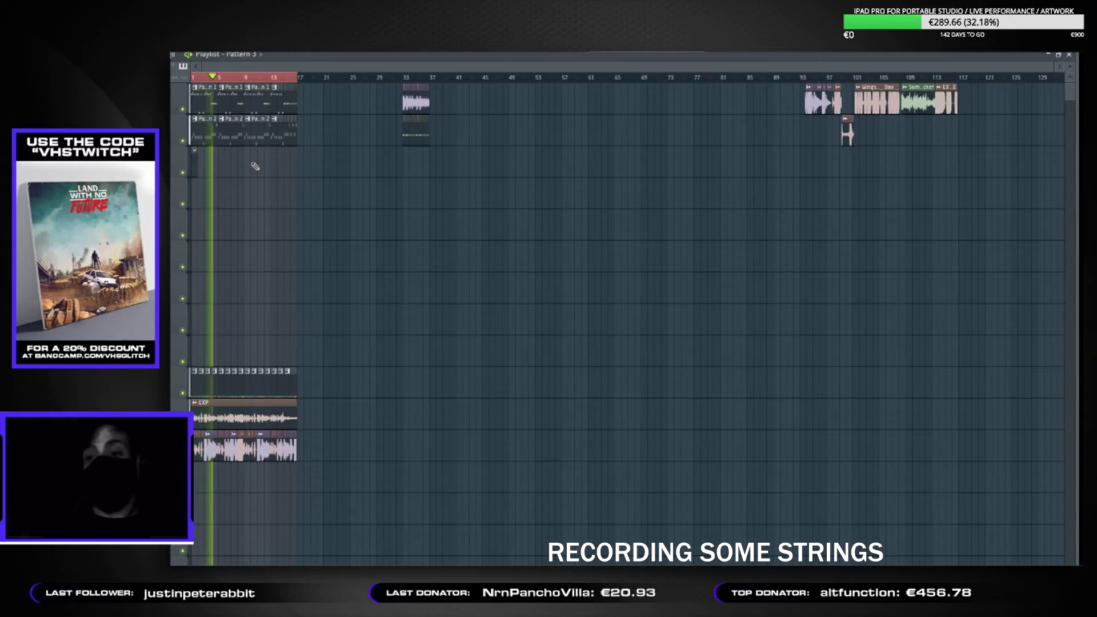
pyautogui.press('space')
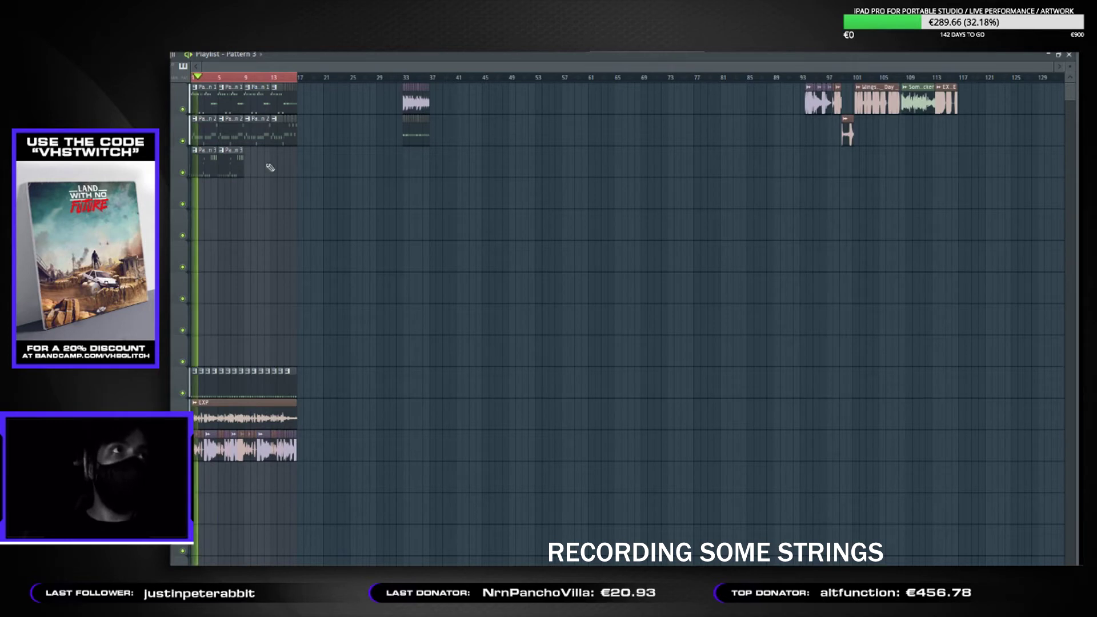
pyautogui.click(252, 165)
pyautogui.click(274, 163)
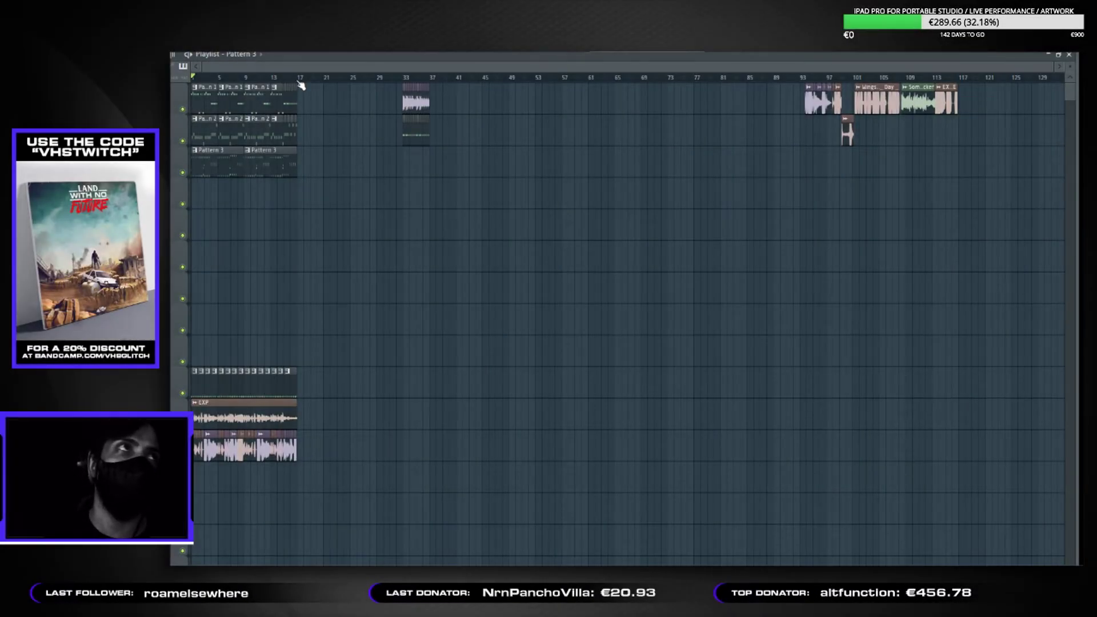
# - Loop playback over bars 1 to 16 to audition the DarkKZ32 37-OldSpicStrings sound, and clear the selection
pyautogui.moveTo(301, 86); pyautogui.dragTo(191, 86)
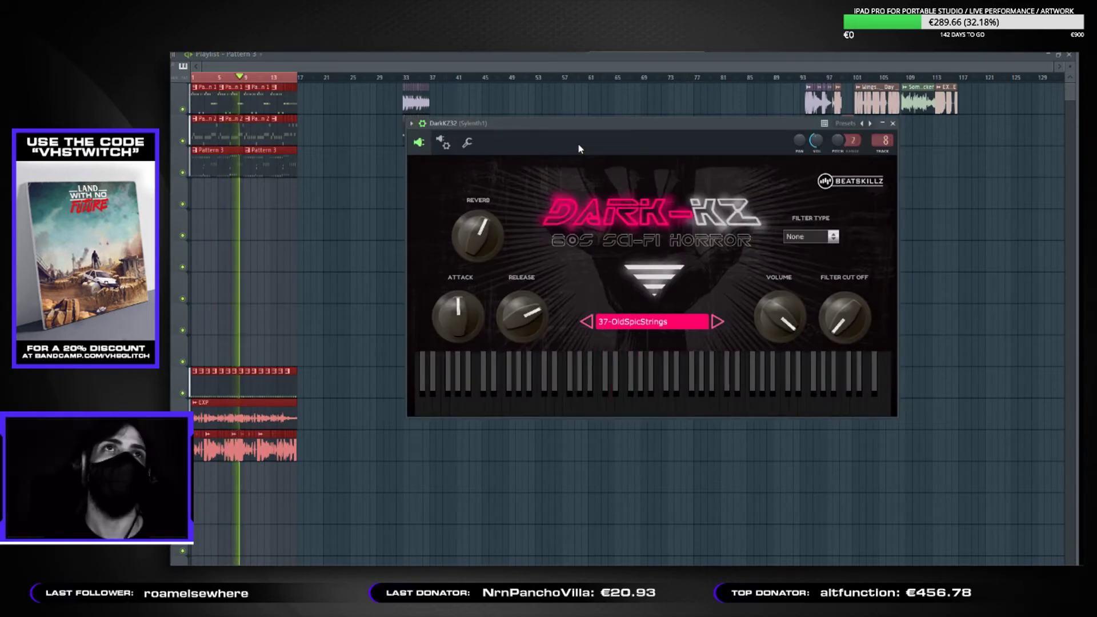
pyautogui.press('Escape')
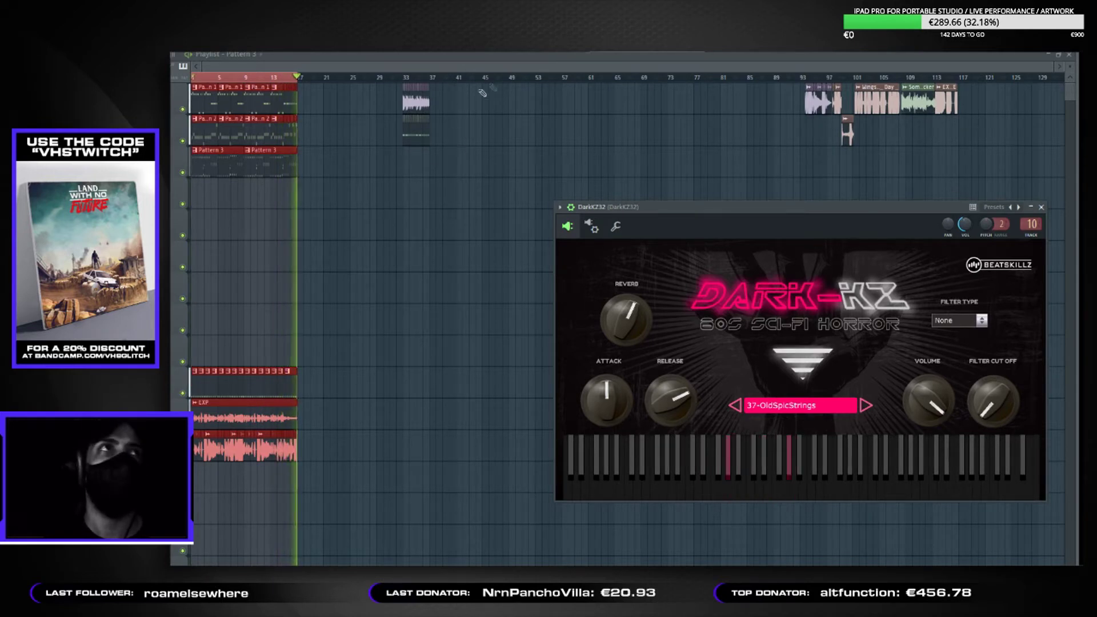
pyautogui.press('space')
pyautogui.click(550, 66)
pyautogui.hotkey('ctrl', 'd')
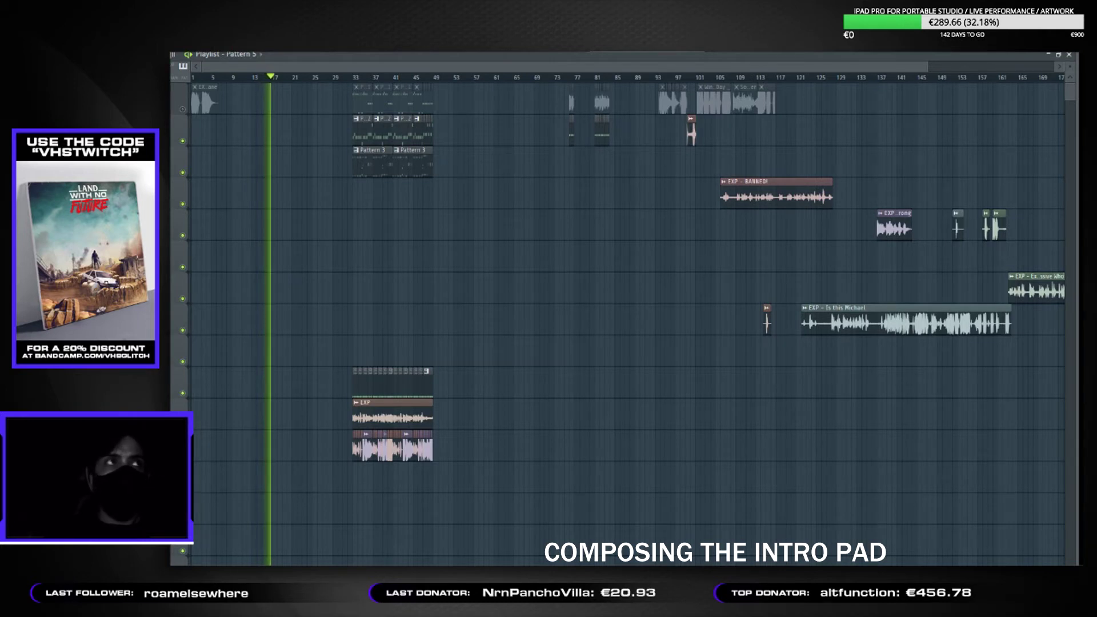
# - Split the EXP - Is this Michael sample near bar 8 and shift its second part slightly forward to leave a gap
pyautogui.press('space')
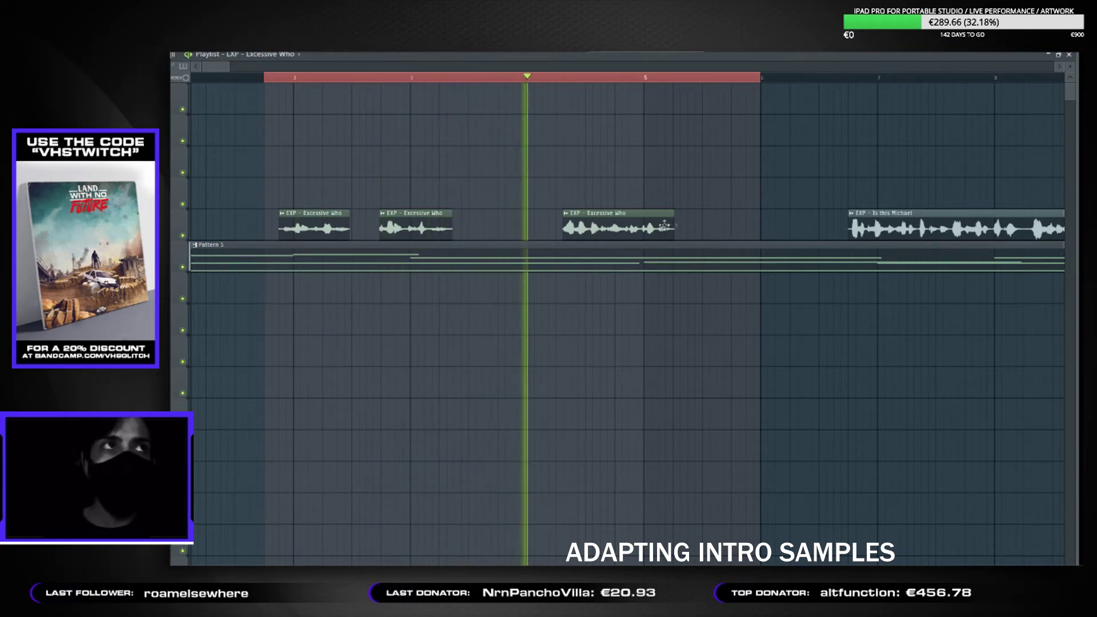
pyautogui.scroll(-3, 549, 218)
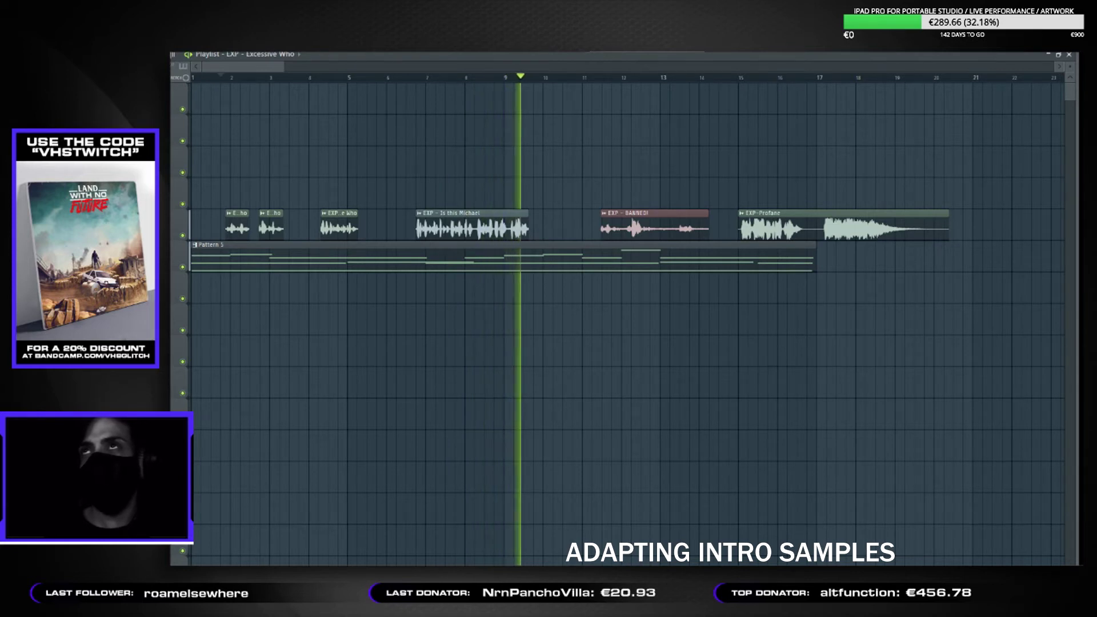
pyautogui.click(420, 77)
pyautogui.scroll(3, 425, 77)
pyautogui.scroll(3, 569, 244)
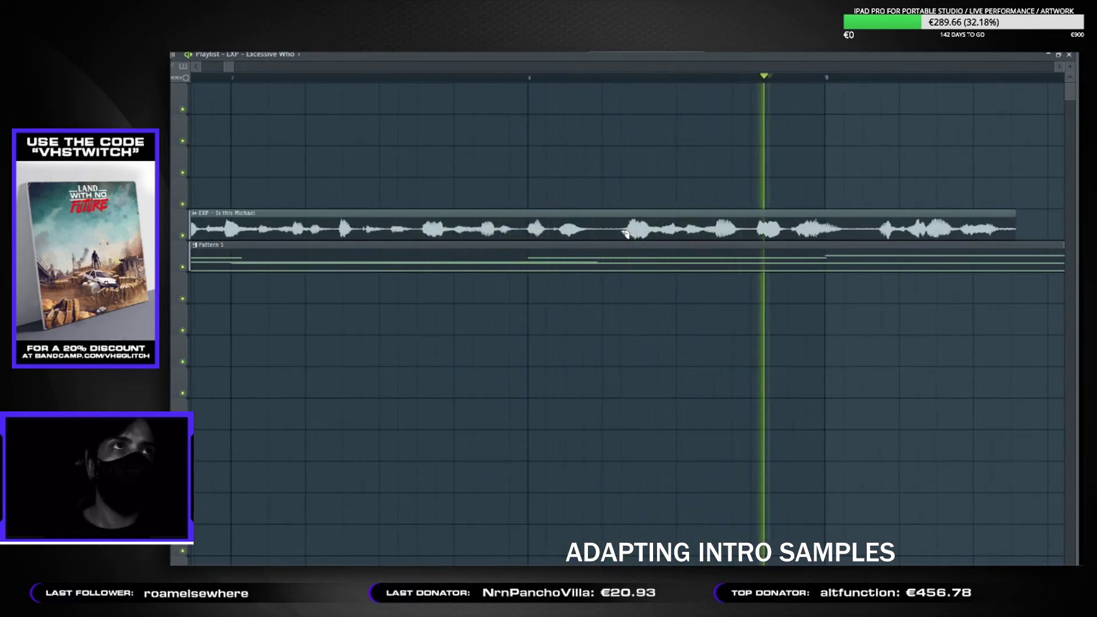
pyautogui.scroll(-5, 614, 240)
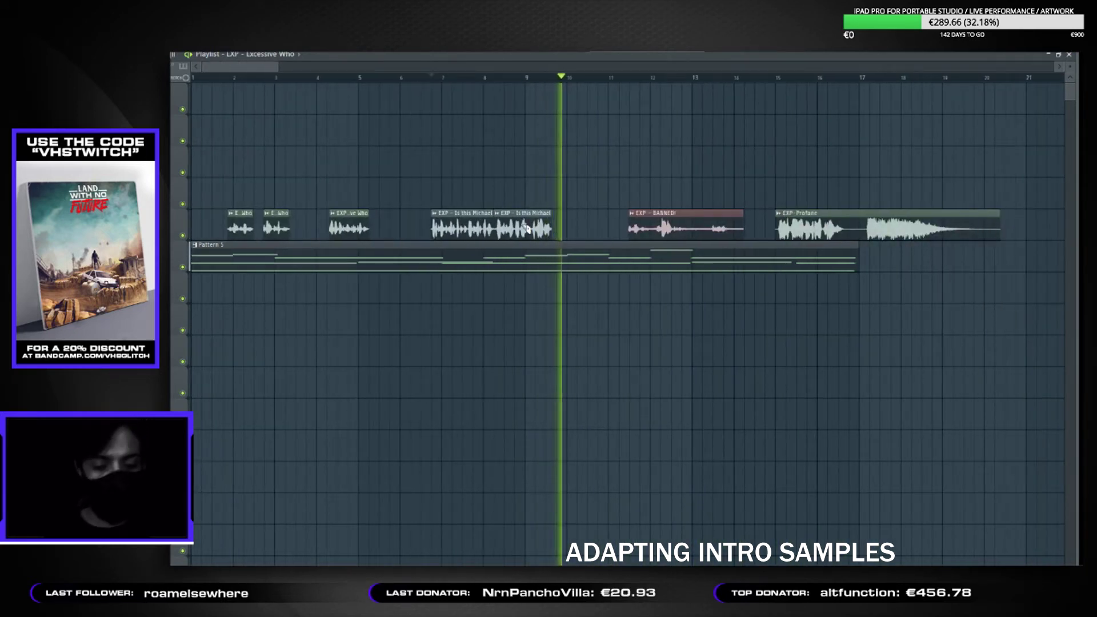
pyautogui.moveTo(527, 227)
pyautogui.mouseDown()
pyautogui.moveTo(537, 230)
pyautogui.moveTo(527, 229)
pyautogui.mouseUp()
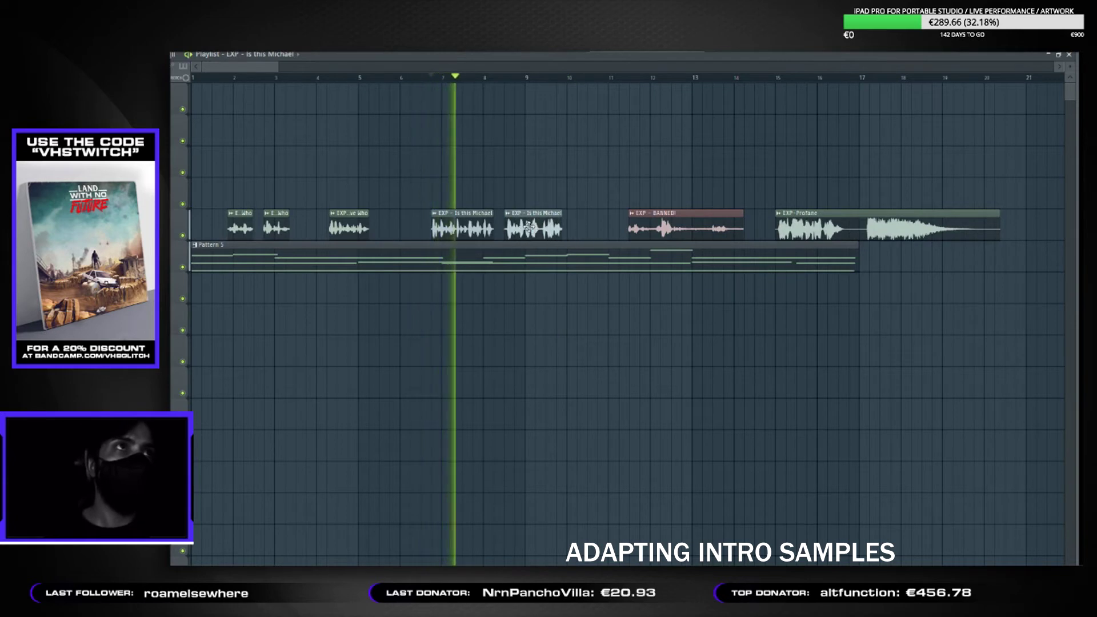
# - Split off the end of the second EXP - Is this Michael clip, move it to just before bar 10, and stop playback
pyautogui.moveTo(547, 233); pyautogui.dragTo(573, 230)
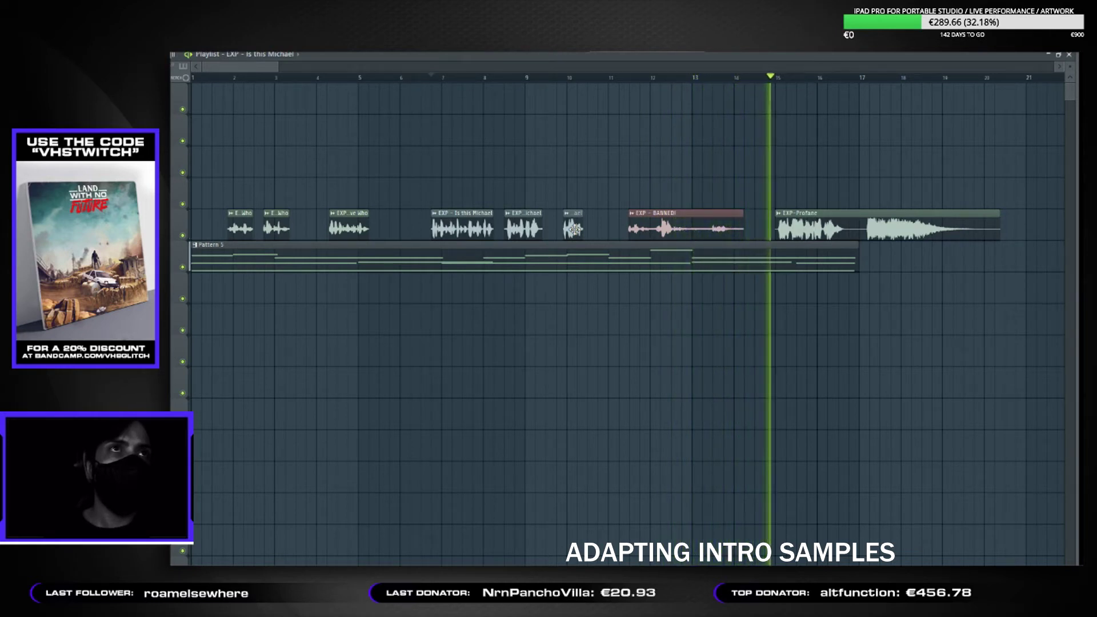
pyautogui.press('space')
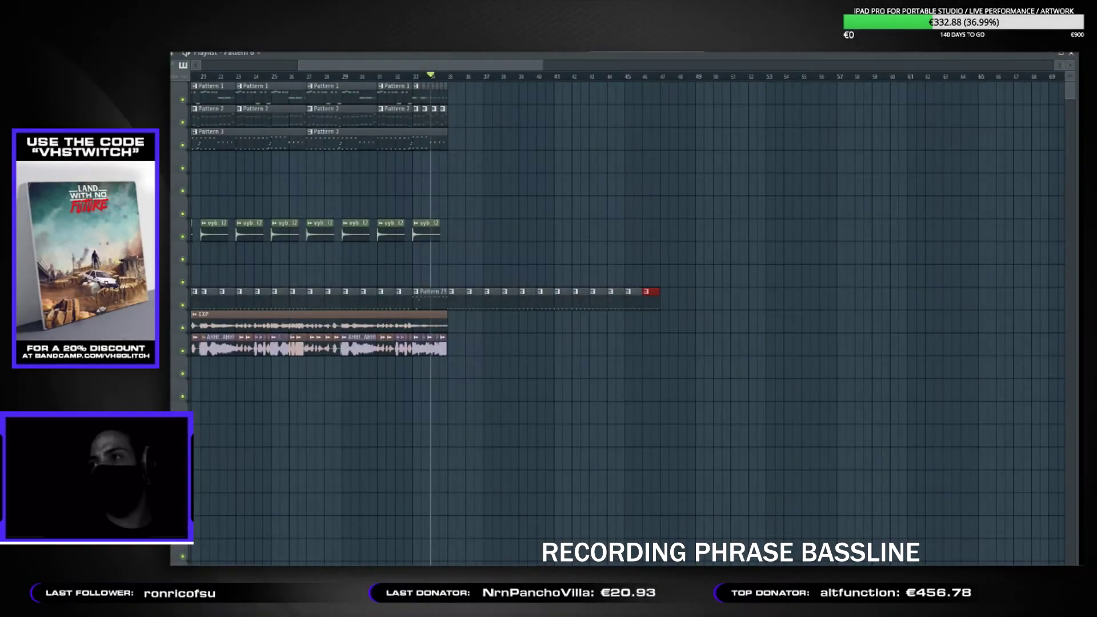
# - Record the phrase bassline into Pattern 6 from bar 35 and play its notes back in the piano roll
pyautogui.press('space')
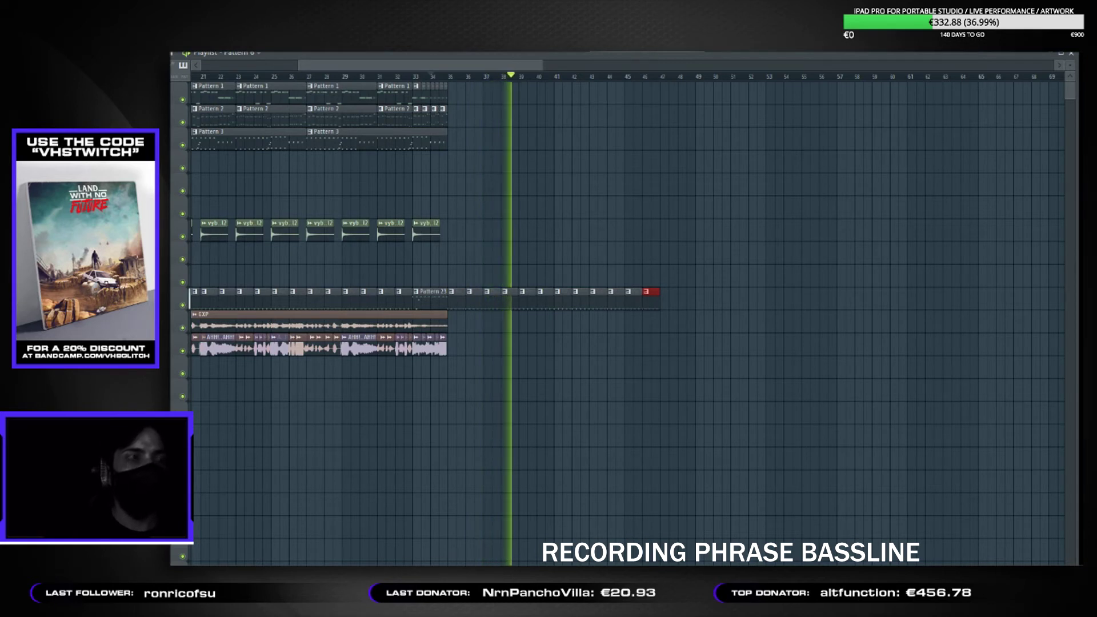
pyautogui.press('space')
pyautogui.press('F7')
pyautogui.press('space')
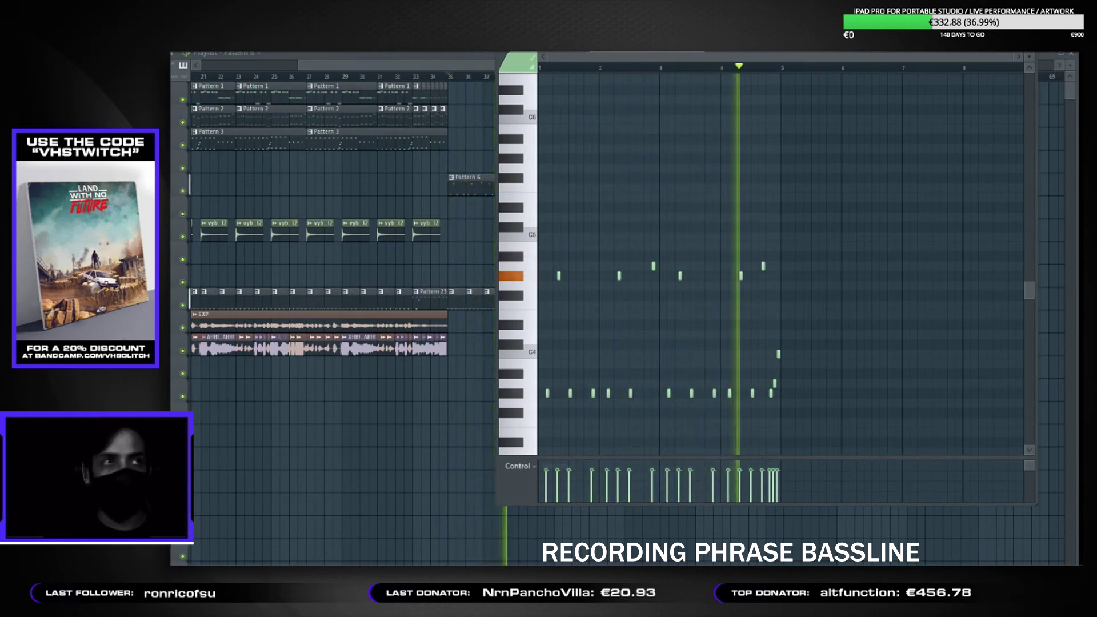
pyautogui.click(464, 174)
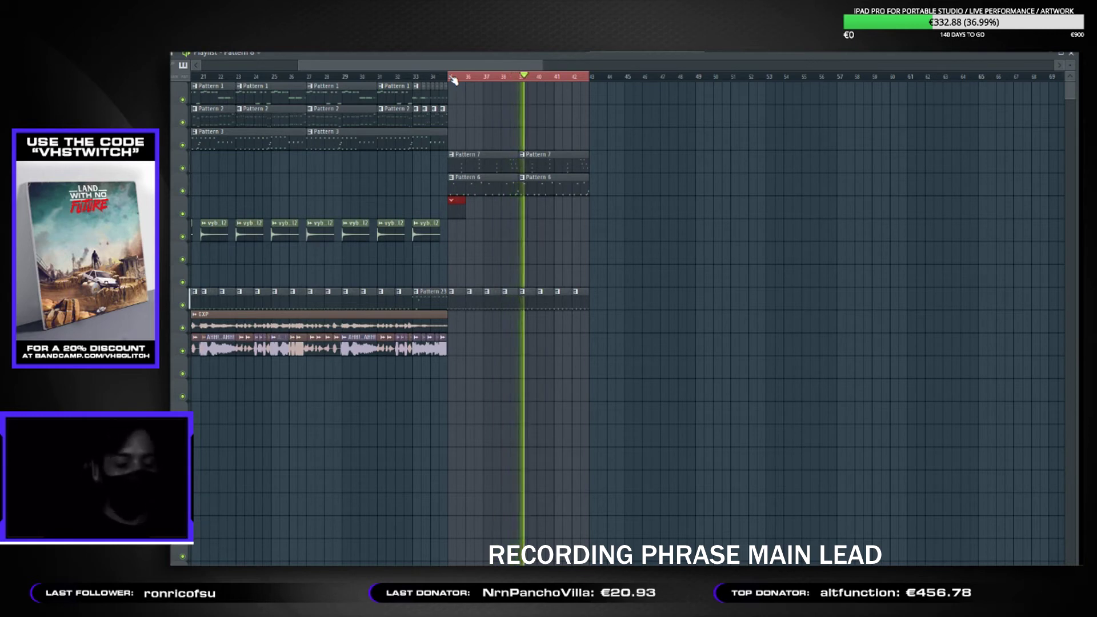
# - Record the phrase main lead into Pattern 8 at bar 35 and show all its notes in the piano roll
pyautogui.press('space')
pyautogui.press('space')
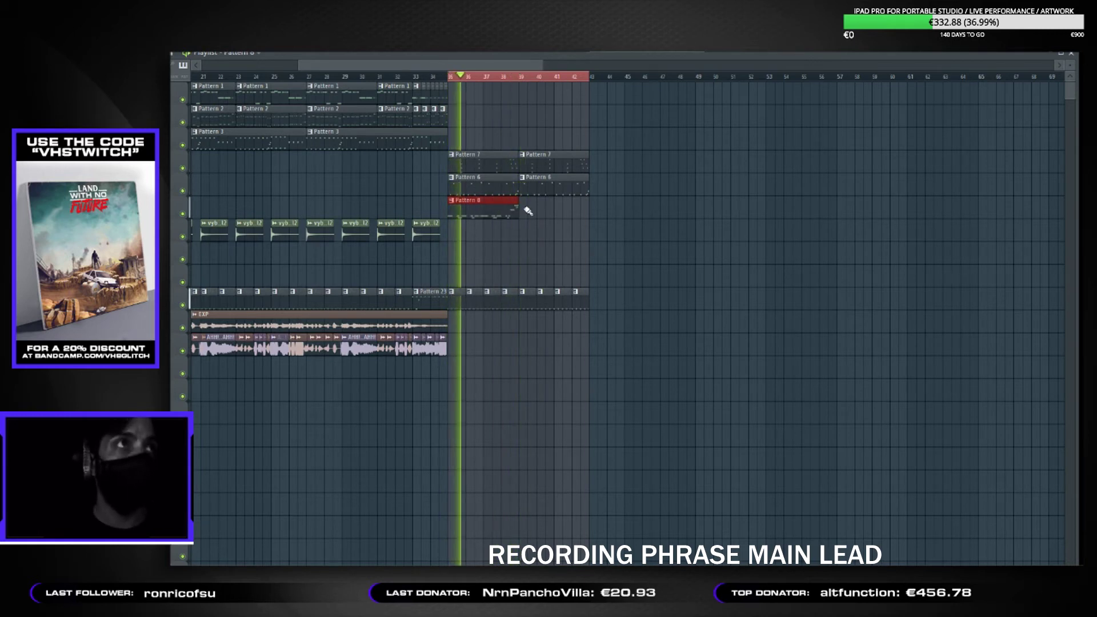
pyautogui.press('F7')
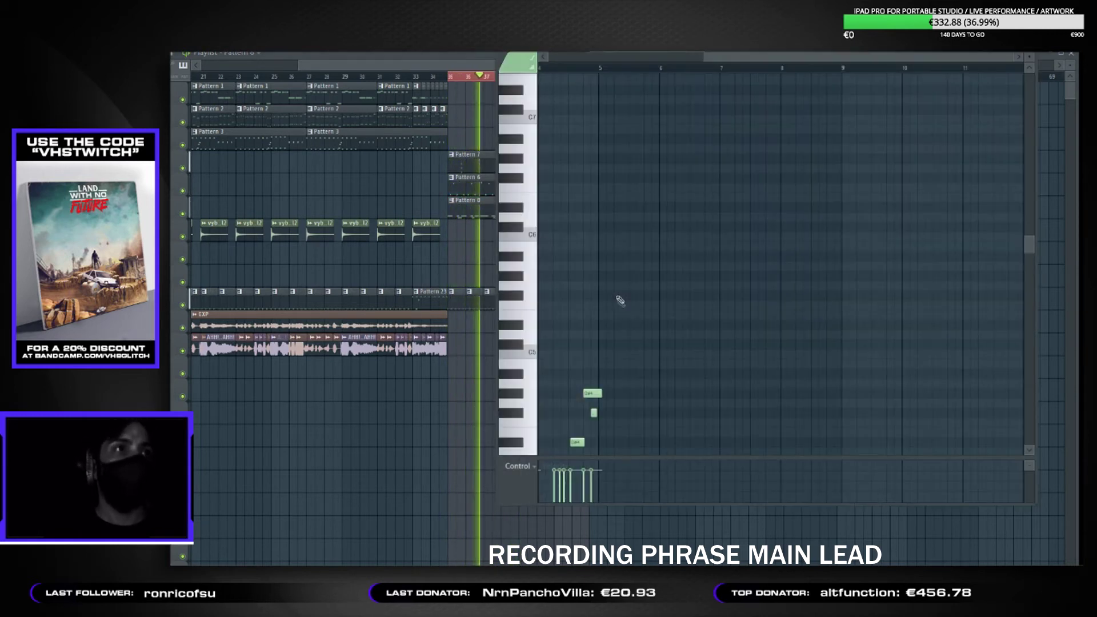
pyautogui.scroll(-6, 621, 302)
# - Try to quantize all the lead notes of Pattern 8
pyautogui.hotkey('ctrl', 'a')
pyautogui.hotkey('ctrl', 'q')
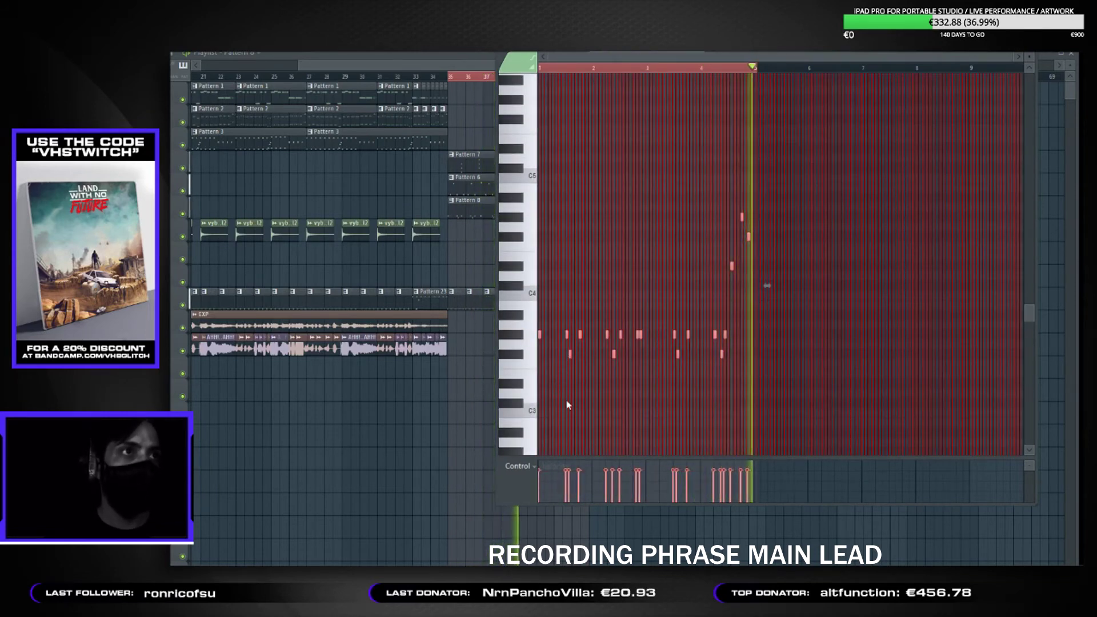
pyautogui.hotkey('ctrl', 'z')
pyautogui.hotkey('ctrl', 'd')
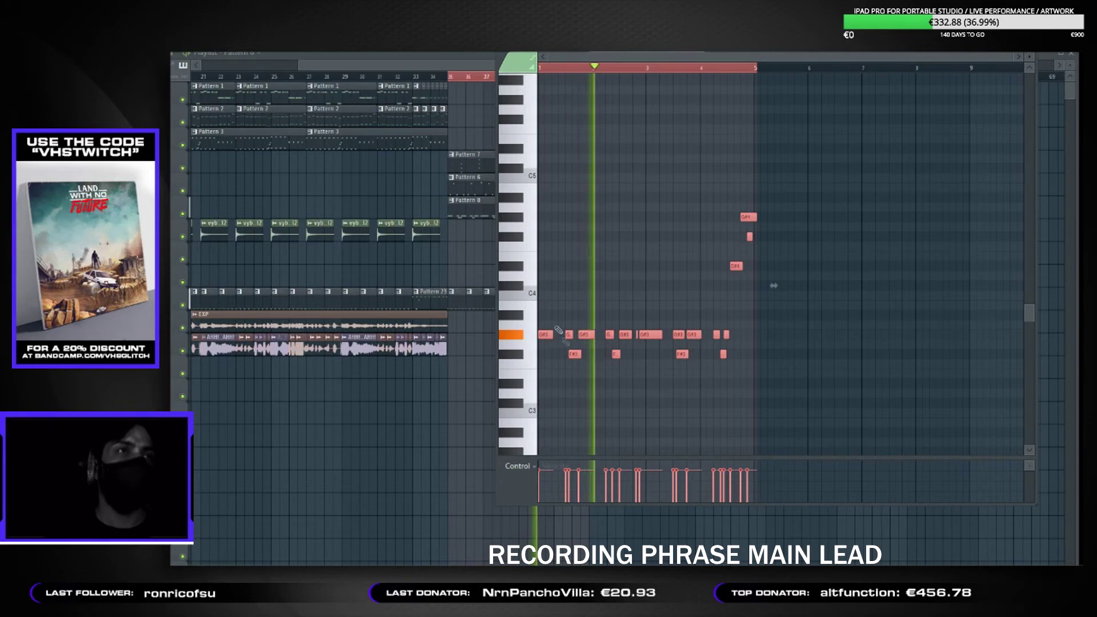
# - Examine the first lead notes of Pattern 8 up close and play back the phrase section in the playlist
pyautogui.scroll(5, 704, 327)
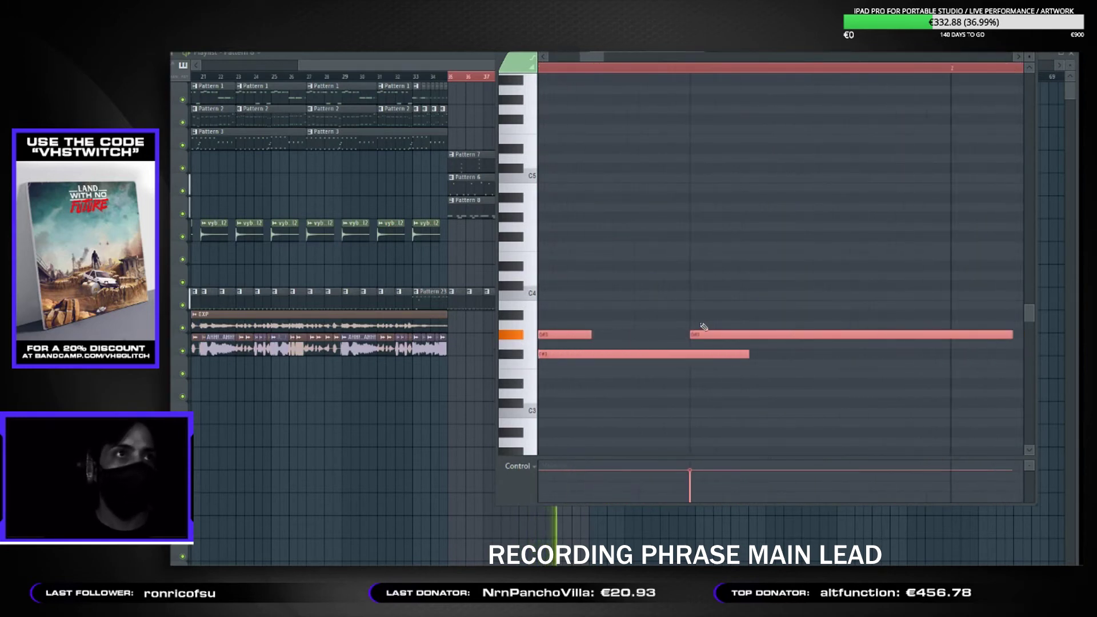
pyautogui.scroll(-5, 704, 327)
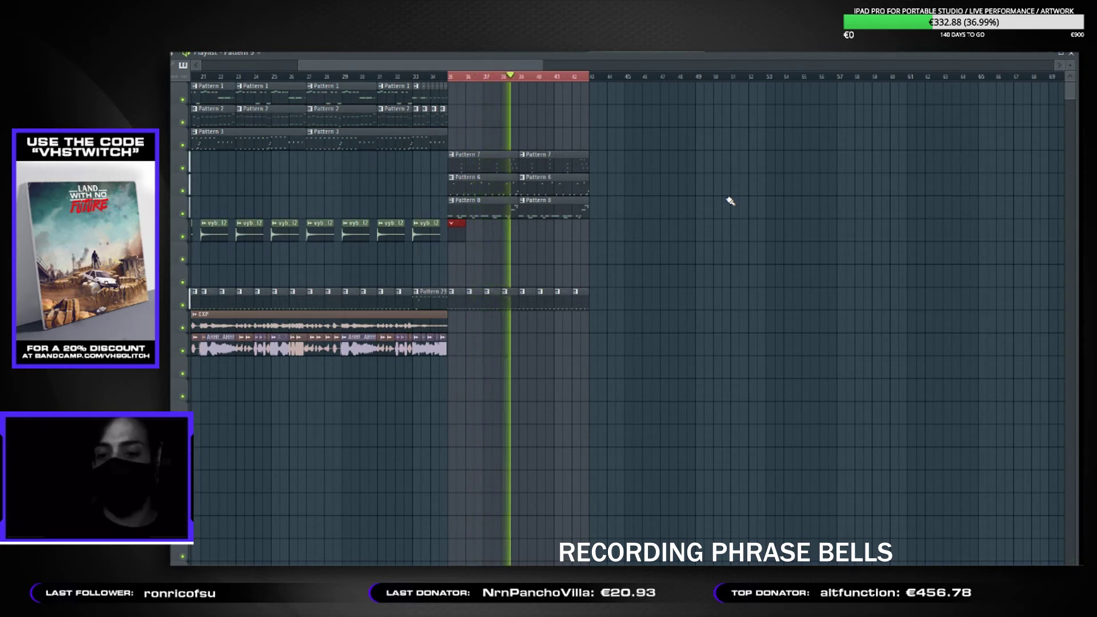
pyautogui.press('space')
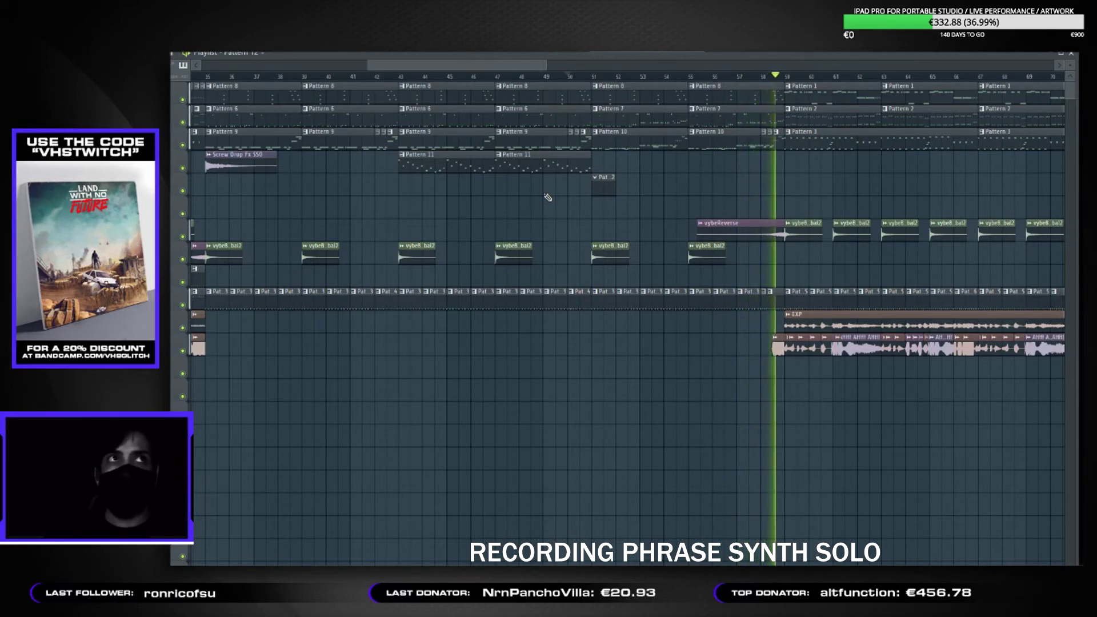
pyautogui.scroll(-5, 547, 197)
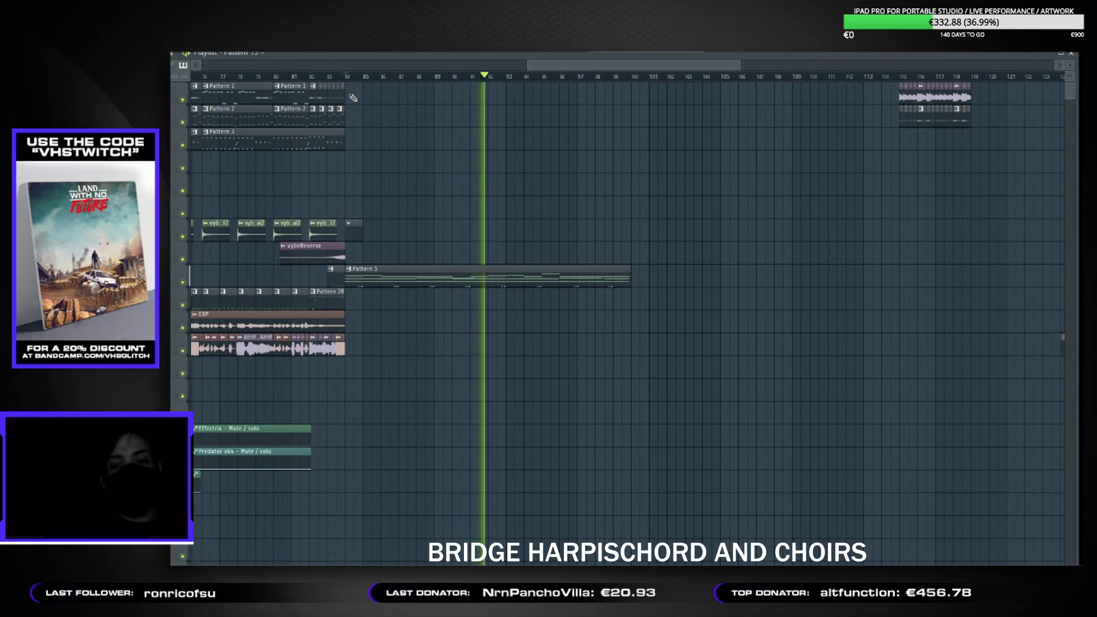
# - Play back the bridge harpsichord and choir section, and select the empty pattern clip at about bar 84
pyautogui.press('space')
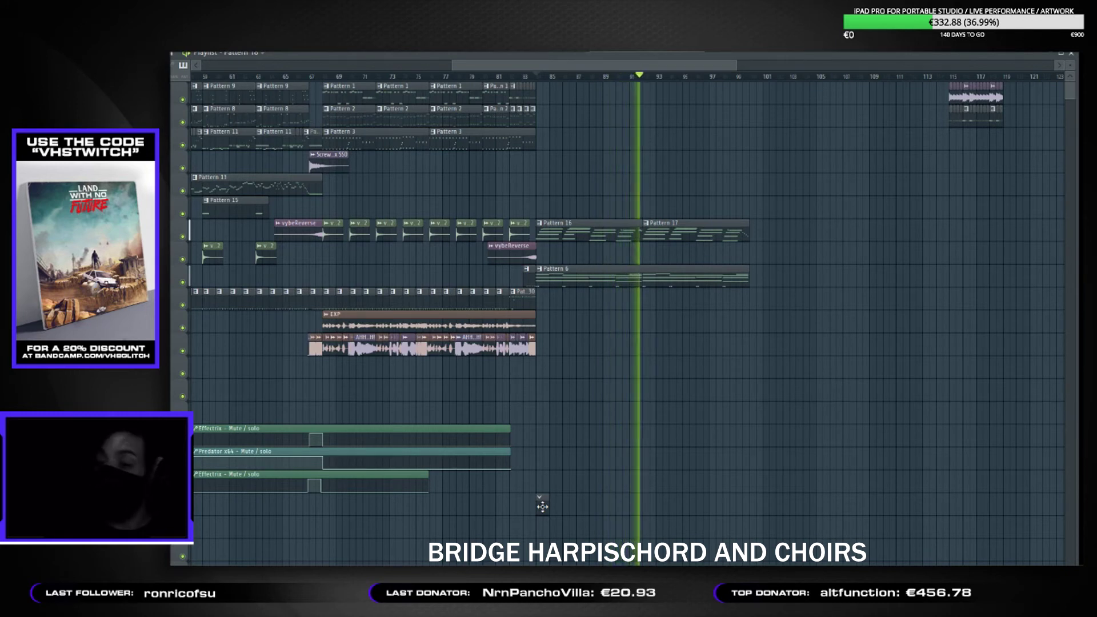
pyautogui.press('space')
pyautogui.click(543, 507)
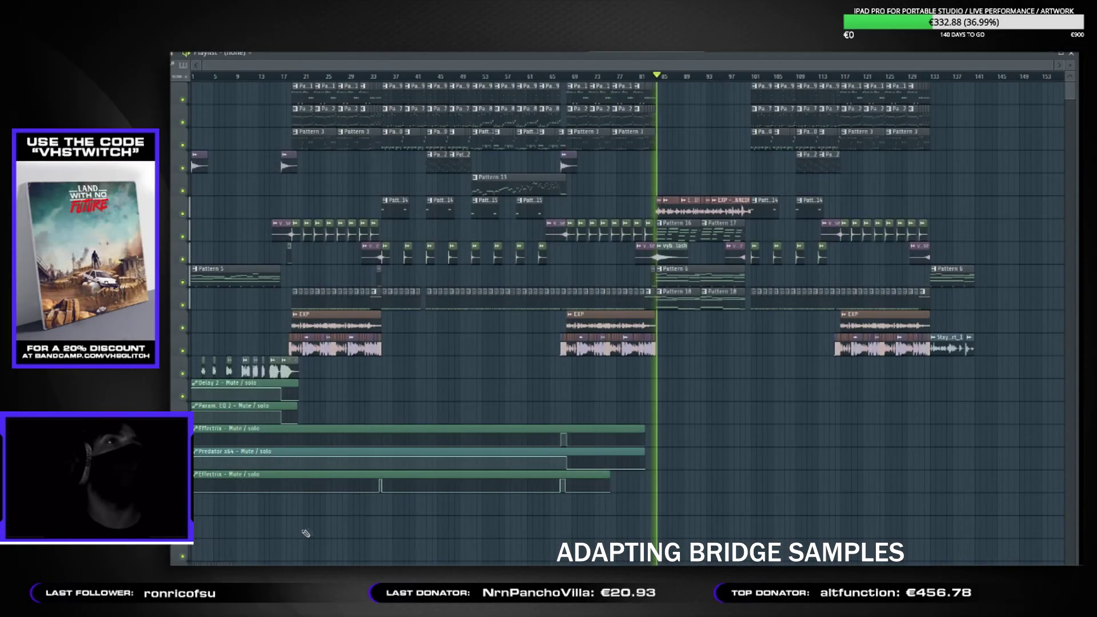